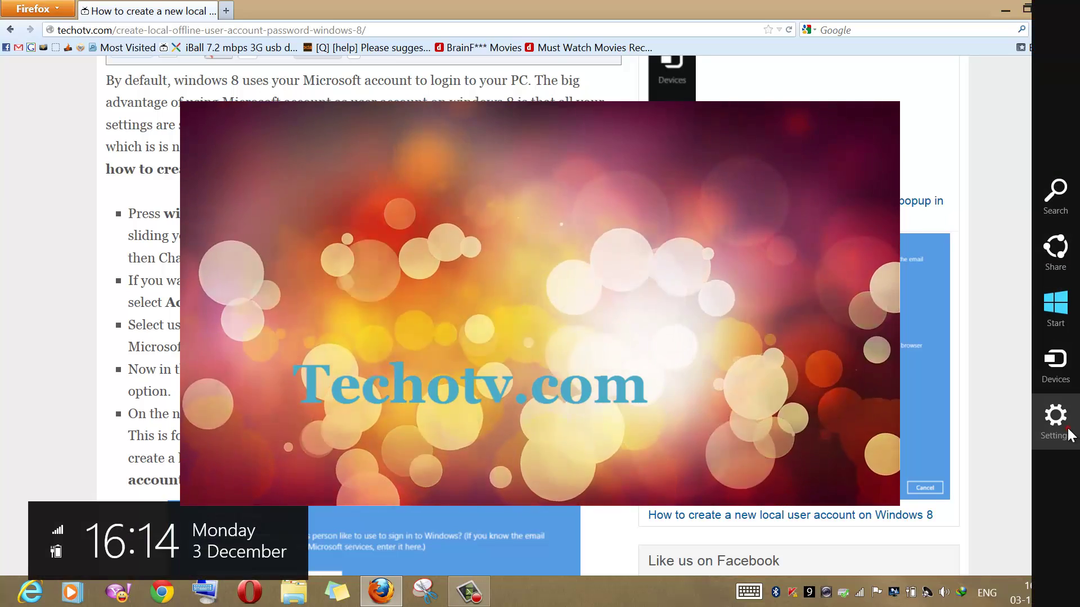
Open PC settings from the Settings charm and go to the Users page
{"action": "left_click", "coordinate": [1069, 434]}
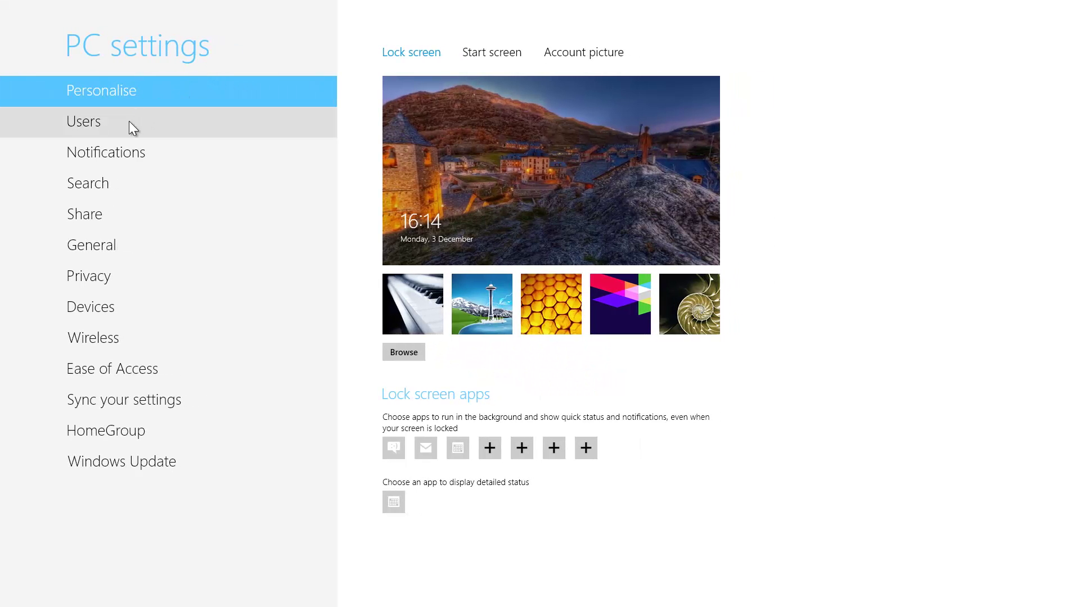
{"action": "left_click", "coordinate": [130, 120]}
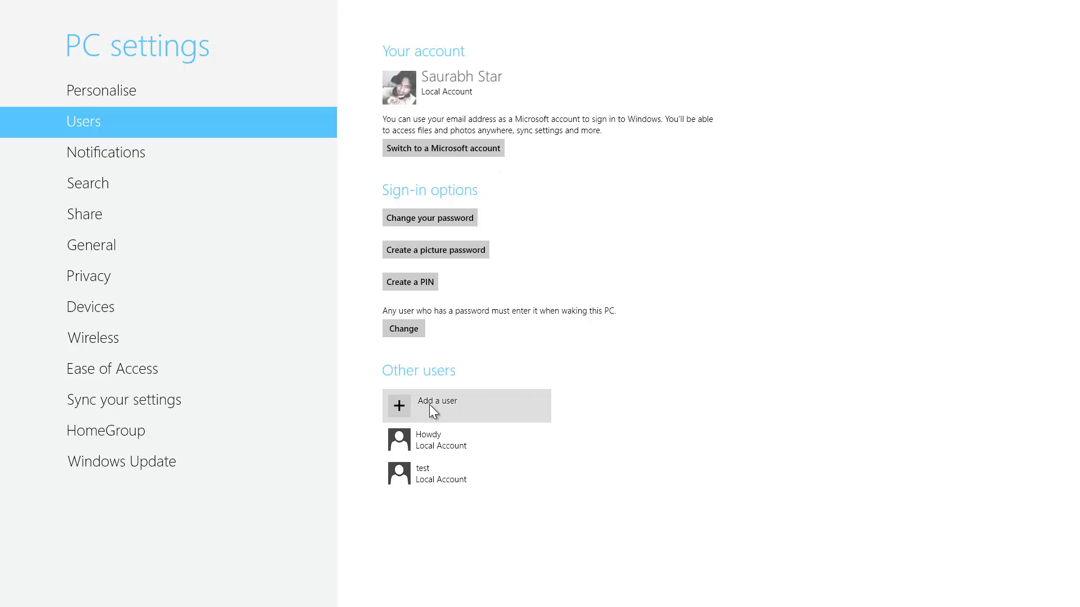
Start adding a user and choose to sign in without a Microsoft account
{"action": "left_click", "coordinate": [403, 407]}
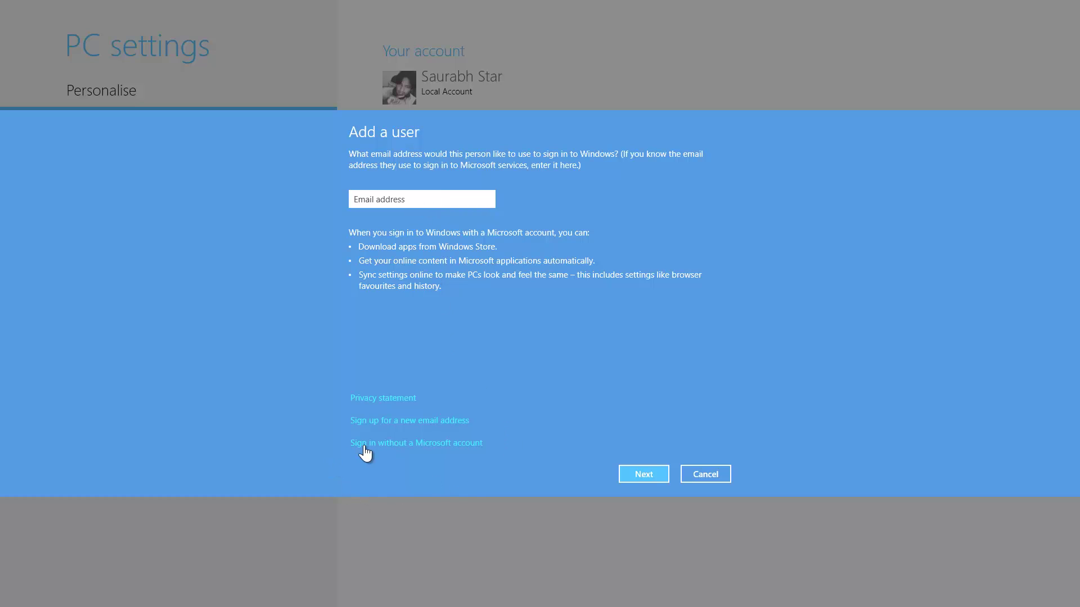
{"action": "left_click", "coordinate": [400, 444]}
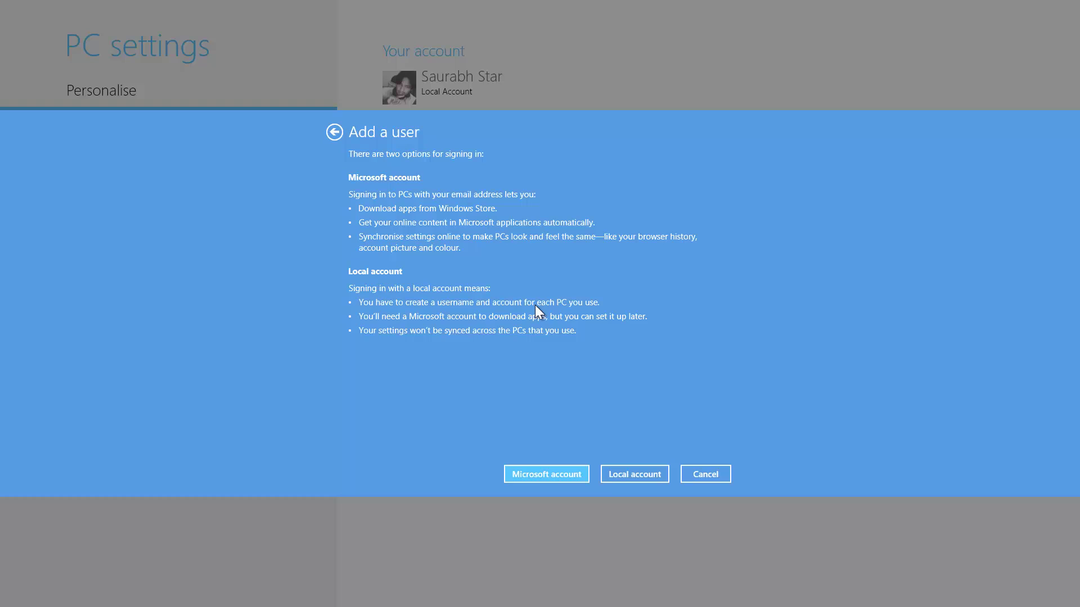
Choose a local account and enter username test1 with a password
{"action": "left_click", "coordinate": [624, 475]}
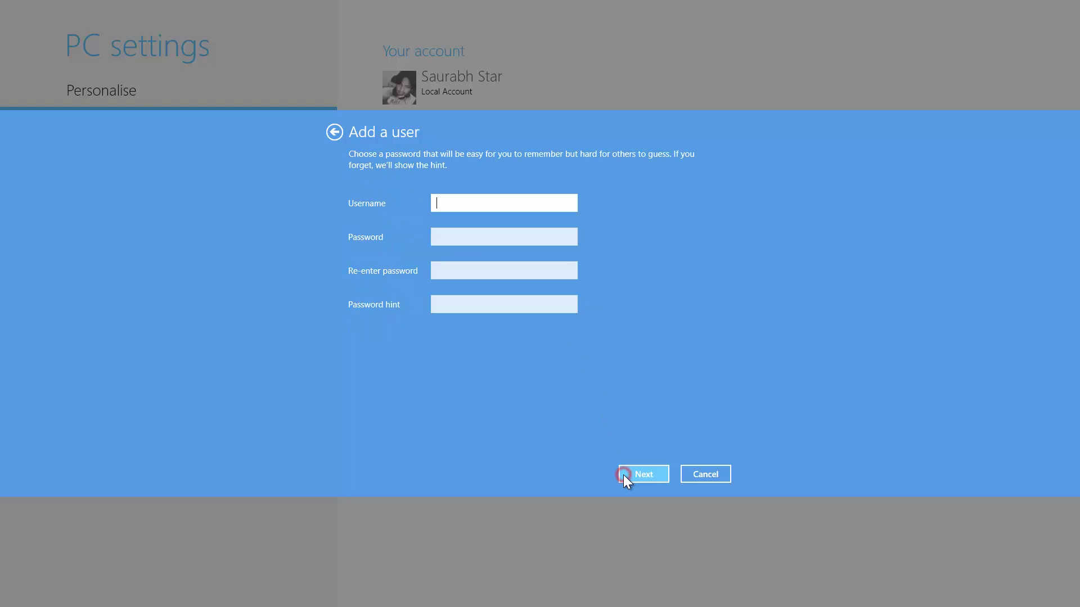
{"action": "left_click", "coordinate": [515, 194]}
{"action": "key", "text": "Tab"}
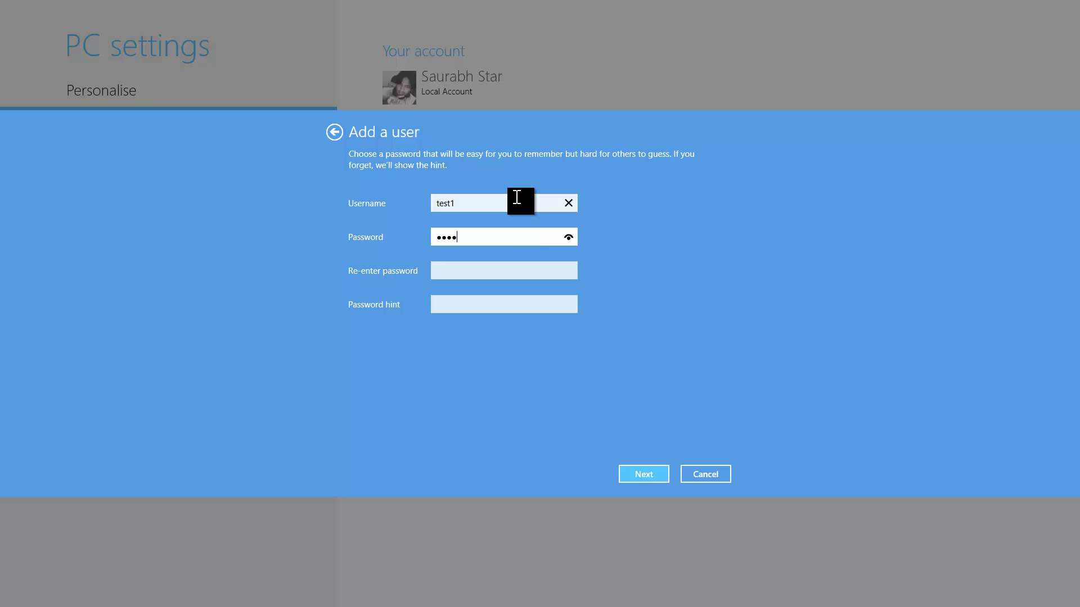
{"action": "key", "text": "Tab"}
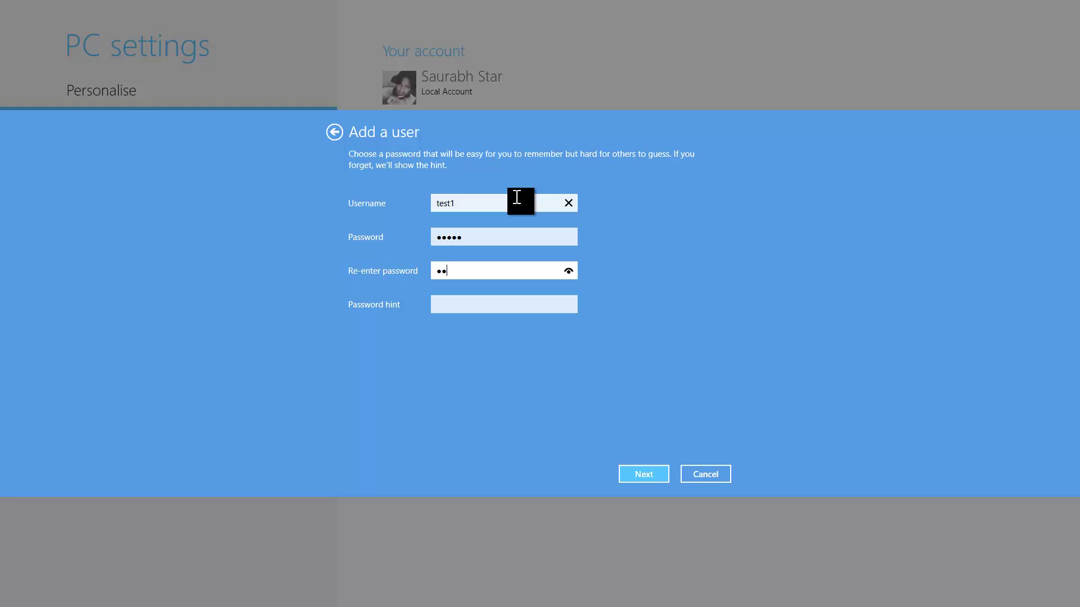
Retype the password and its confirmation so they match
{"action": "key", "text": "shift+Tab"}
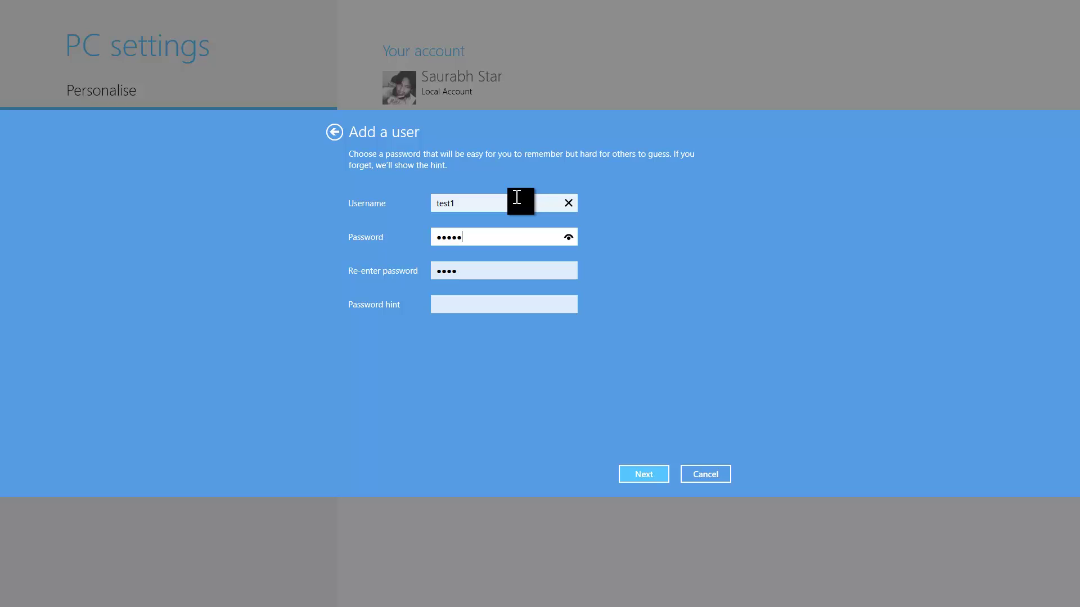
{"action": "key", "text": "BackSpace"}
{"action": "key", "text": "BackSpace"}
{"action": "key", "text": "BackSpace"}
{"action": "key", "text": "BackSpace"}
{"action": "key", "text": "Tab"}
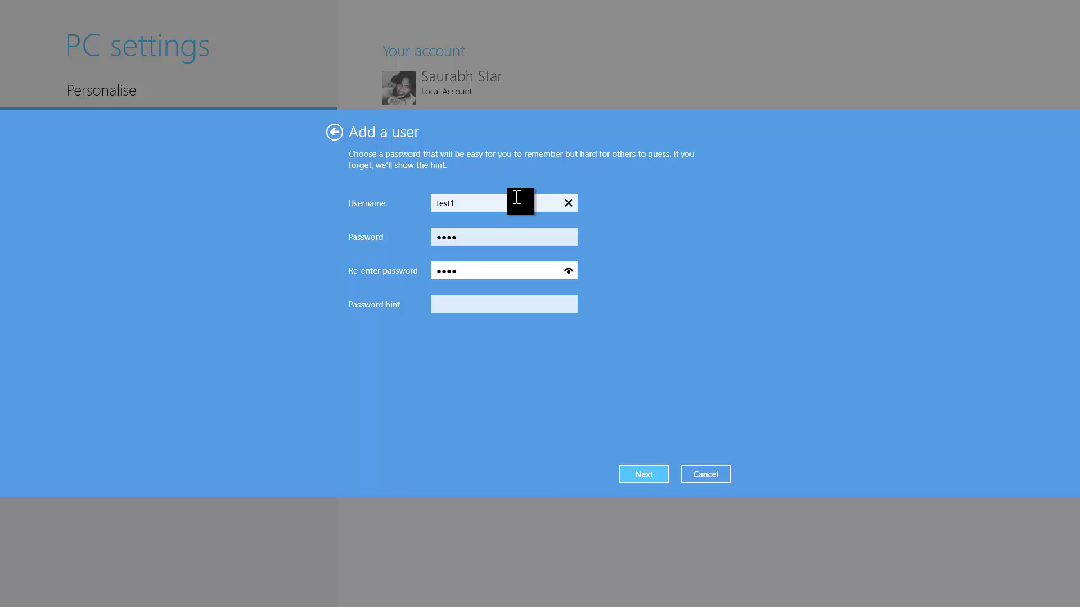
{"action": "key", "text": "BackSpace"}
{"action": "key", "text": "BackSpace"}
{"action": "key", "text": "BackSpace"}
{"action": "key", "text": "BackSpace"}
{"action": "key", "text": "Tab"}
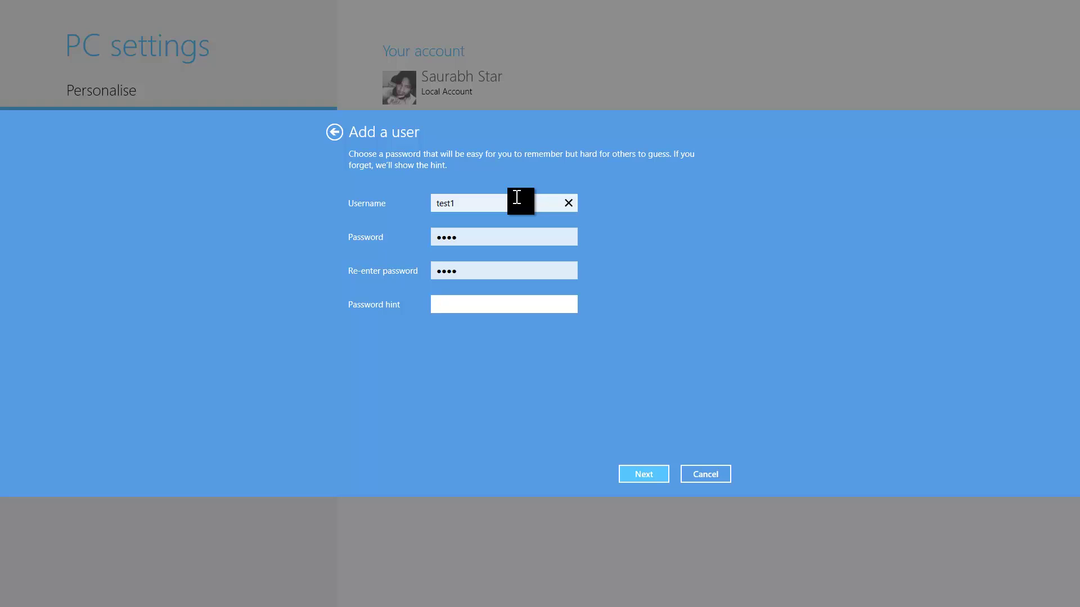
Enter the password hint 'ssss' and submit the test1 account details
{"action": "left_click", "coordinate": [639, 474]}
{"action": "type", "text": "d"}
{"action": "key", "text": "BackSpace"}
{"action": "type", "text": "s"}
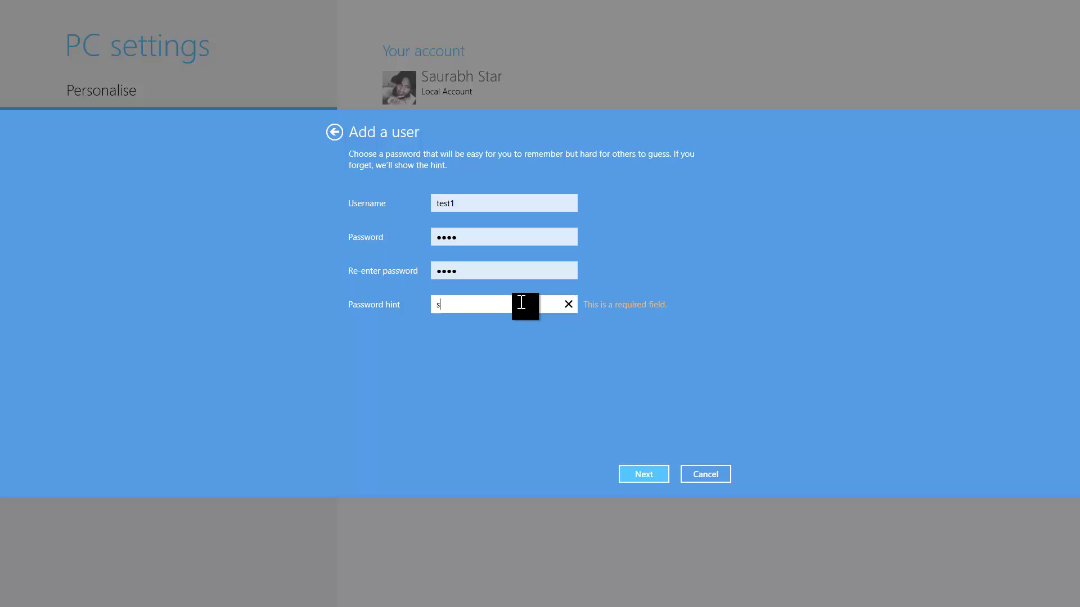
{"action": "type", "text": "sss"}
{"action": "left_click", "coordinate": [638, 477]}
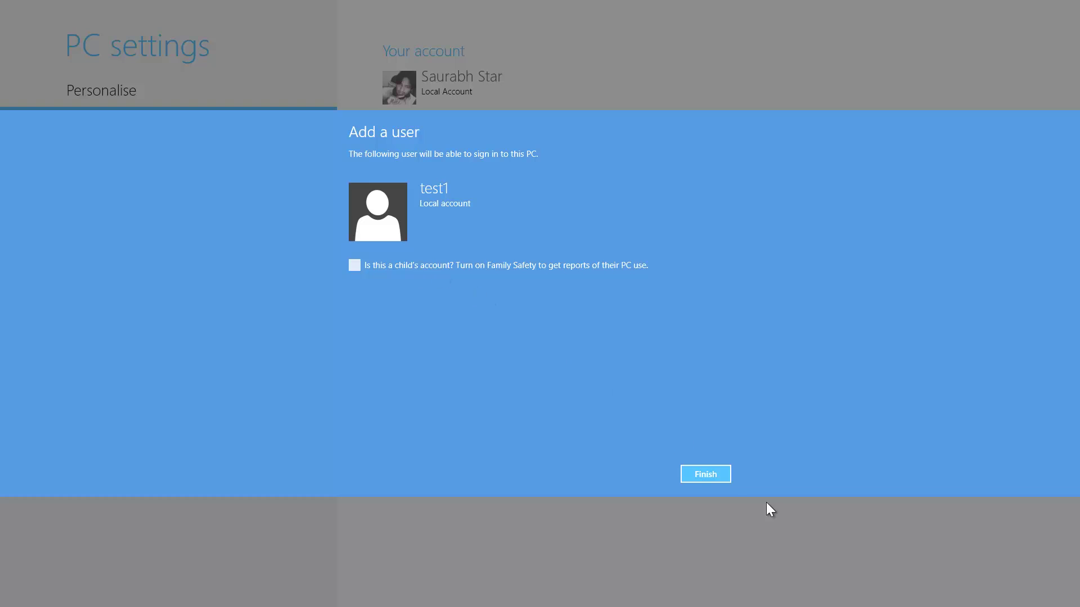
Finish creating the test1 local account
{"action": "left_click", "coordinate": [713, 468]}
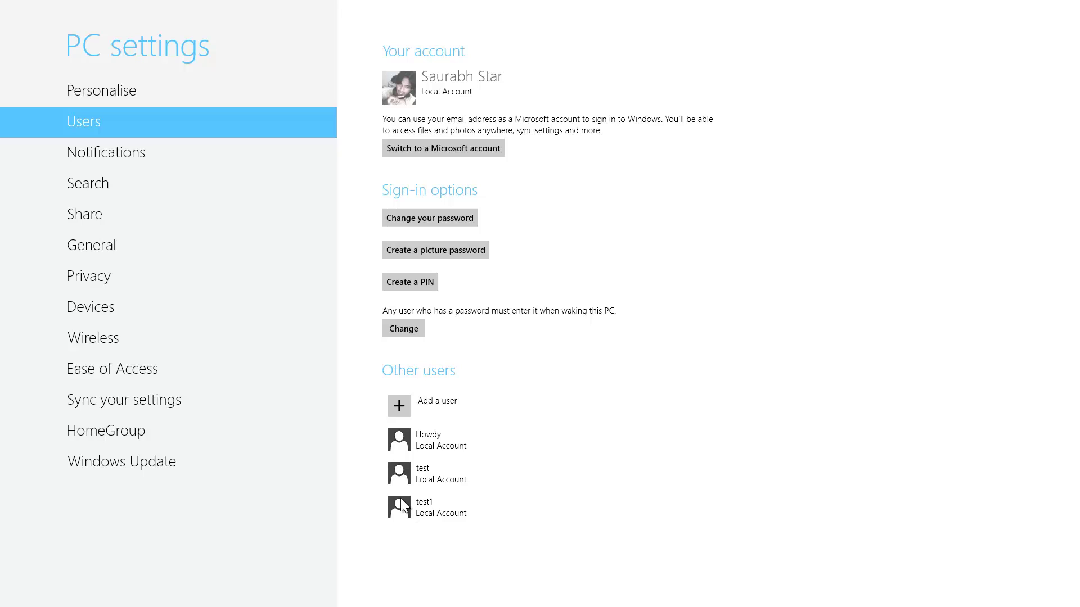
Close PC settings and search Start's settings for 'create account'
{"action": "left_click", "coordinate": [406, 470]}
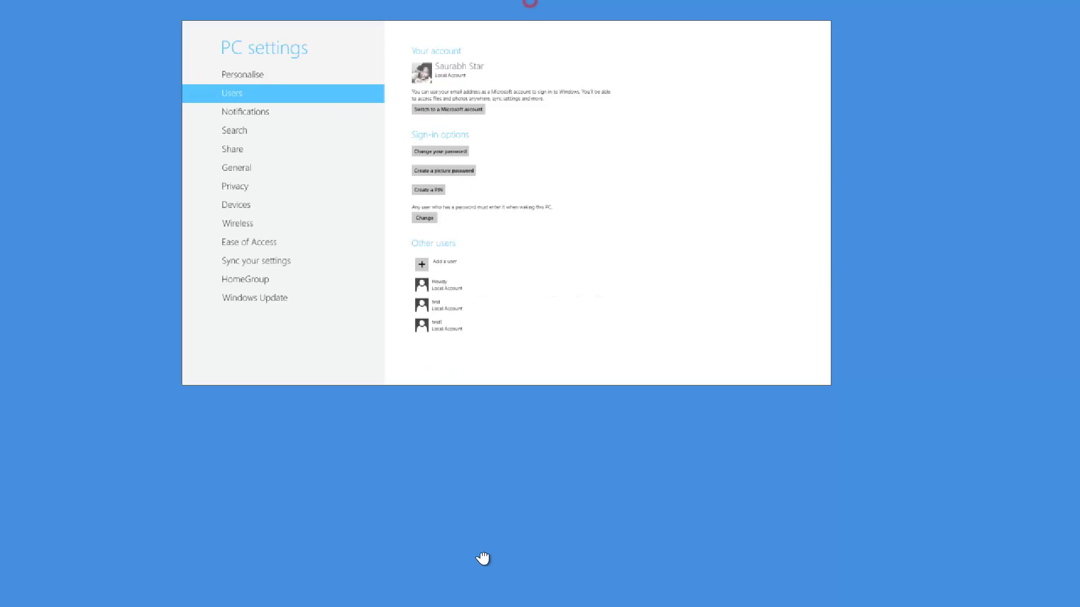
{"action": "left_click_drag", "start_coordinate": [531, 6], "coordinate": [482, 605]}
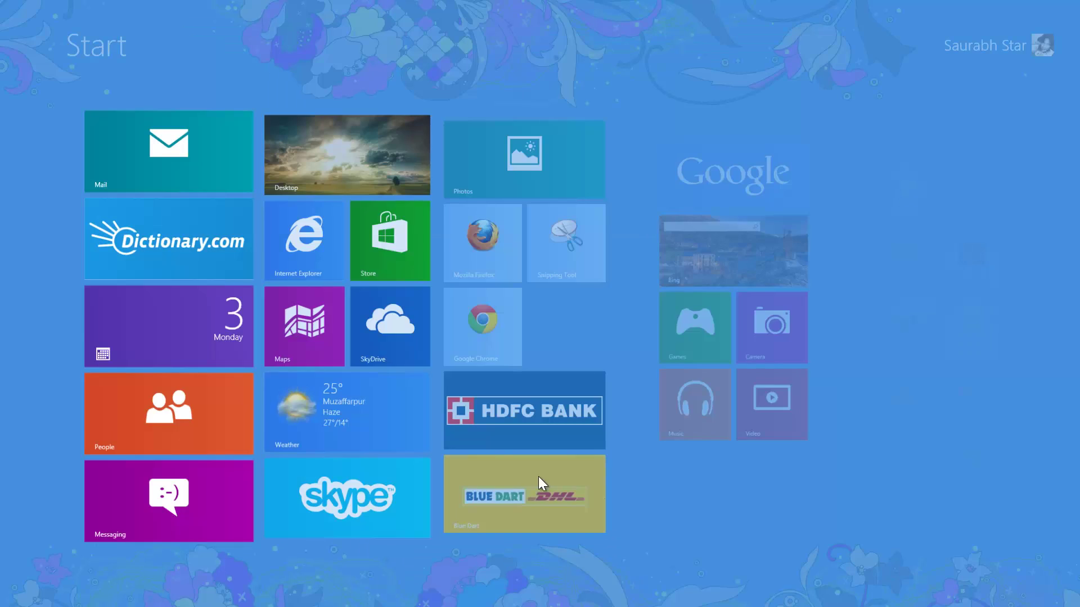
{"action": "type", "text": "c"}
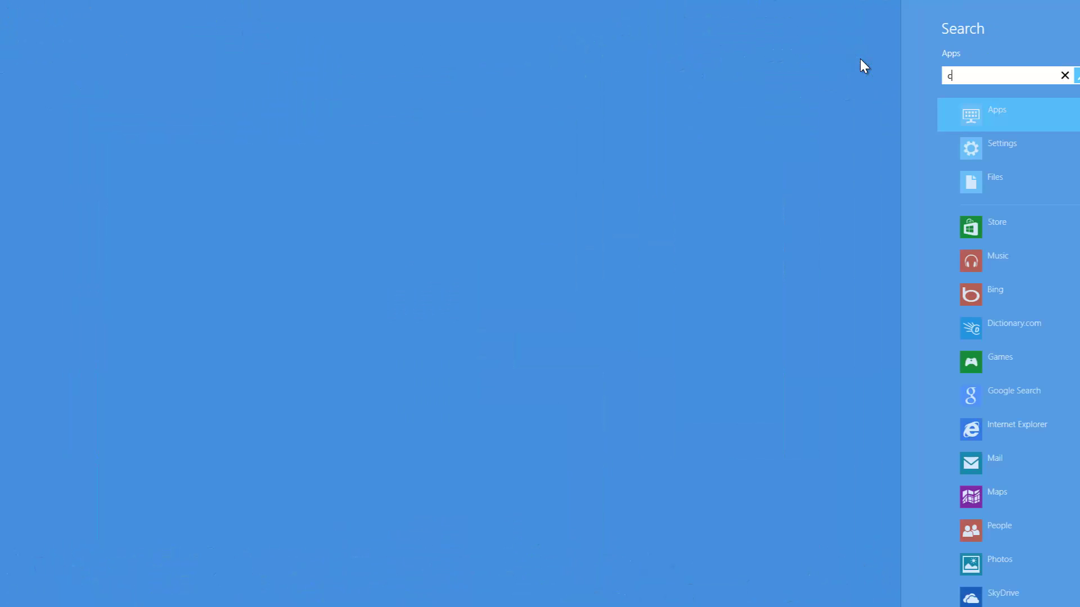
{"action": "type", "text": "reate acc"}
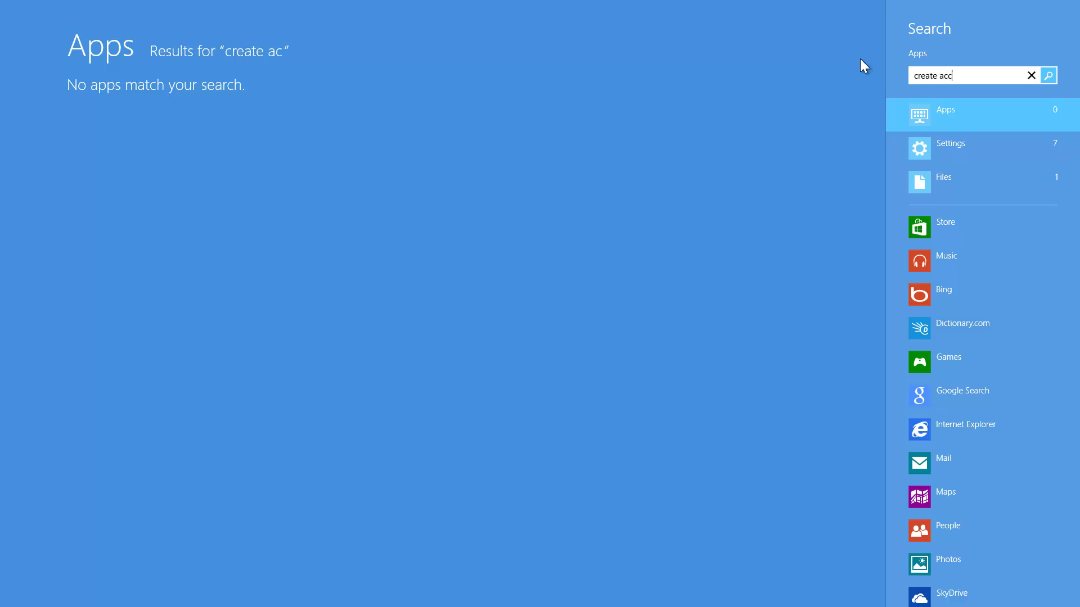
{"action": "type", "text": "ount"}
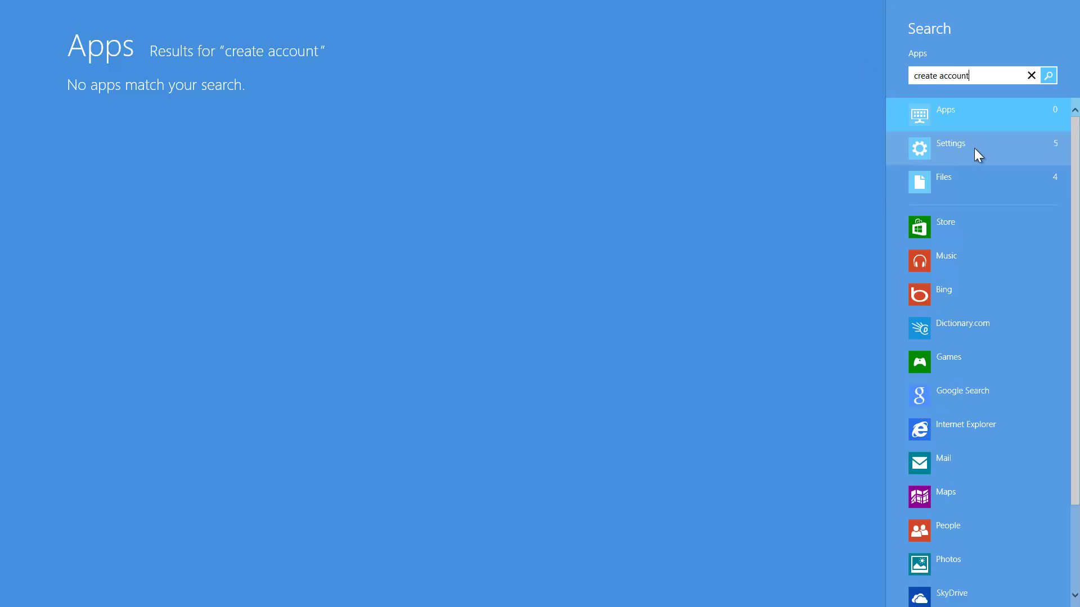
{"action": "left_click", "coordinate": [974, 147]}
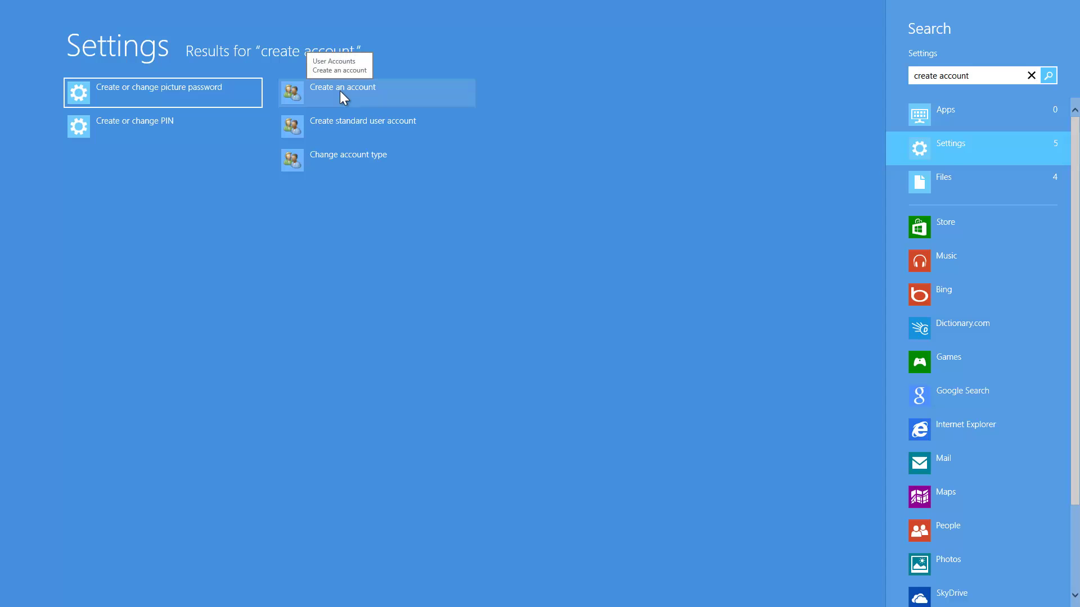
In account management, delete the test1 account along with its files
{"action": "left_click", "coordinate": [341, 92]}
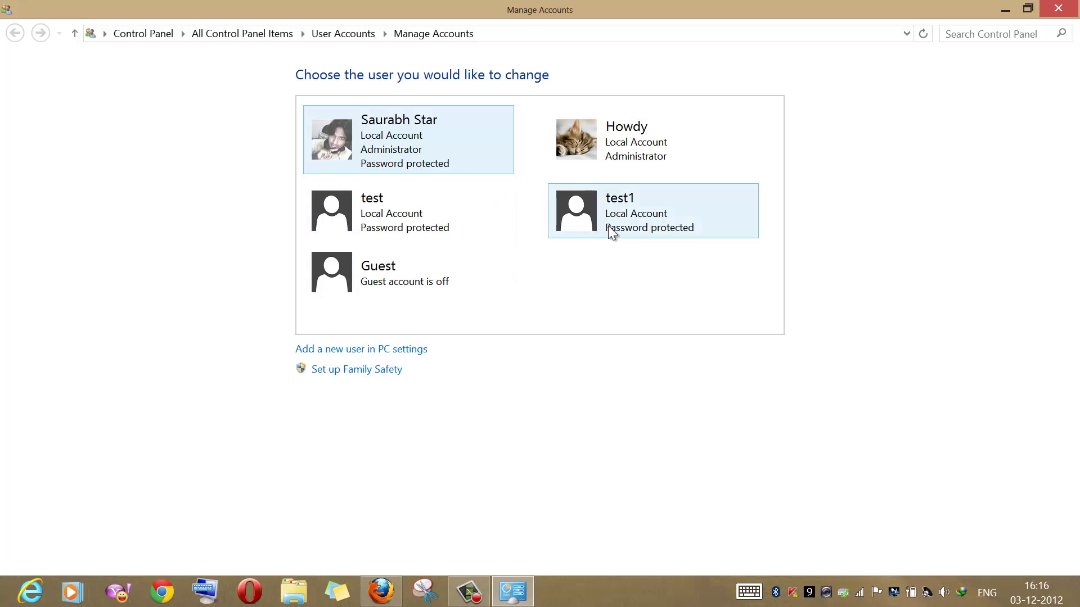
{"action": "left_click", "coordinate": [642, 203]}
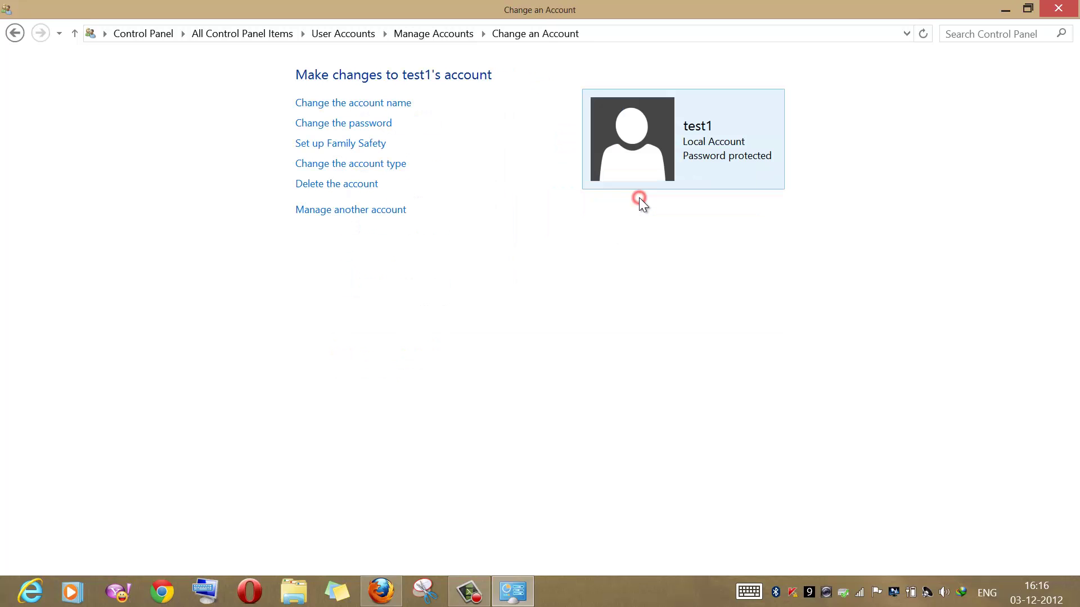
{"action": "left_click", "coordinate": [351, 186]}
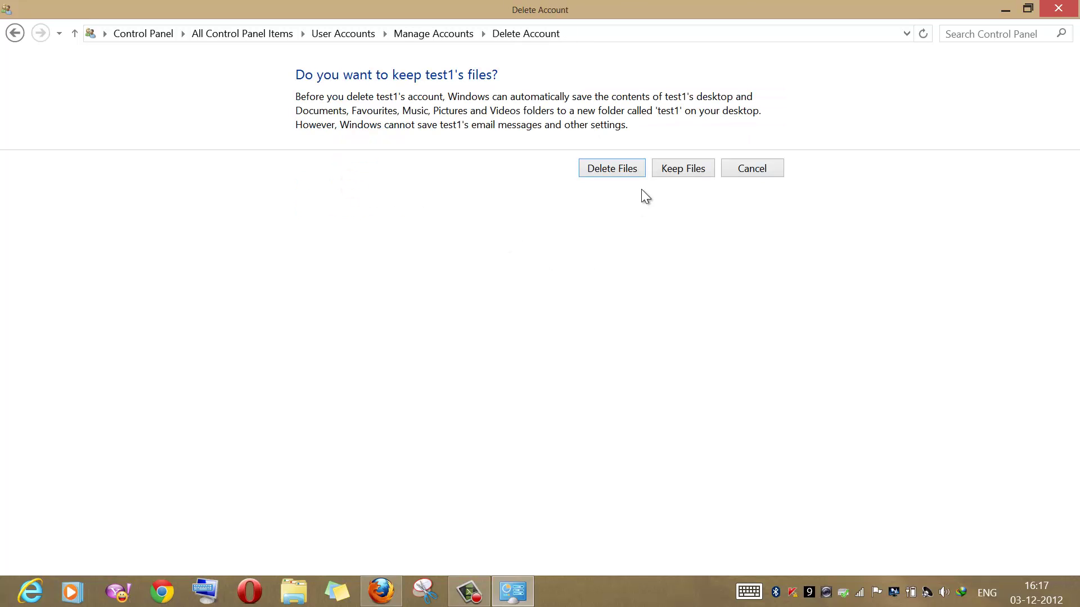
{"action": "left_click", "coordinate": [632, 163]}
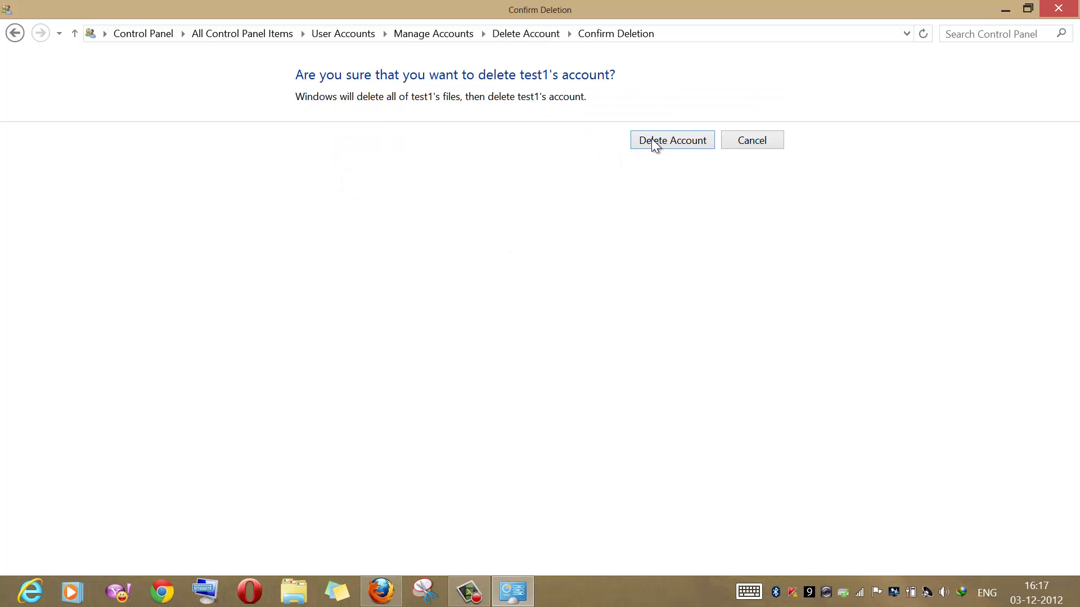
{"action": "left_click", "coordinate": [652, 137]}
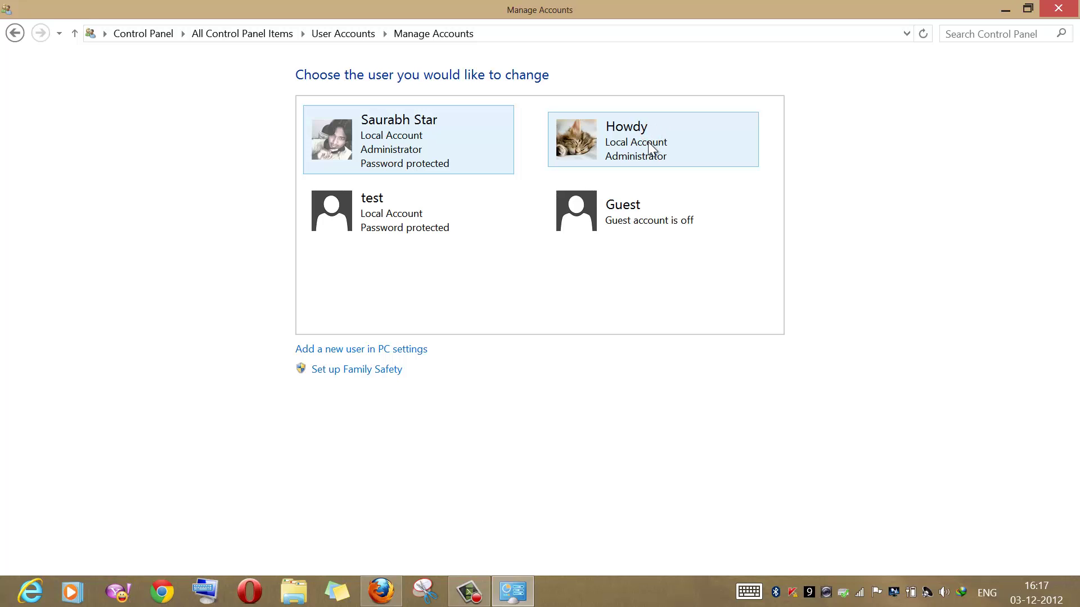
Delete the test account and its files as well
{"action": "left_click", "coordinate": [379, 207]}
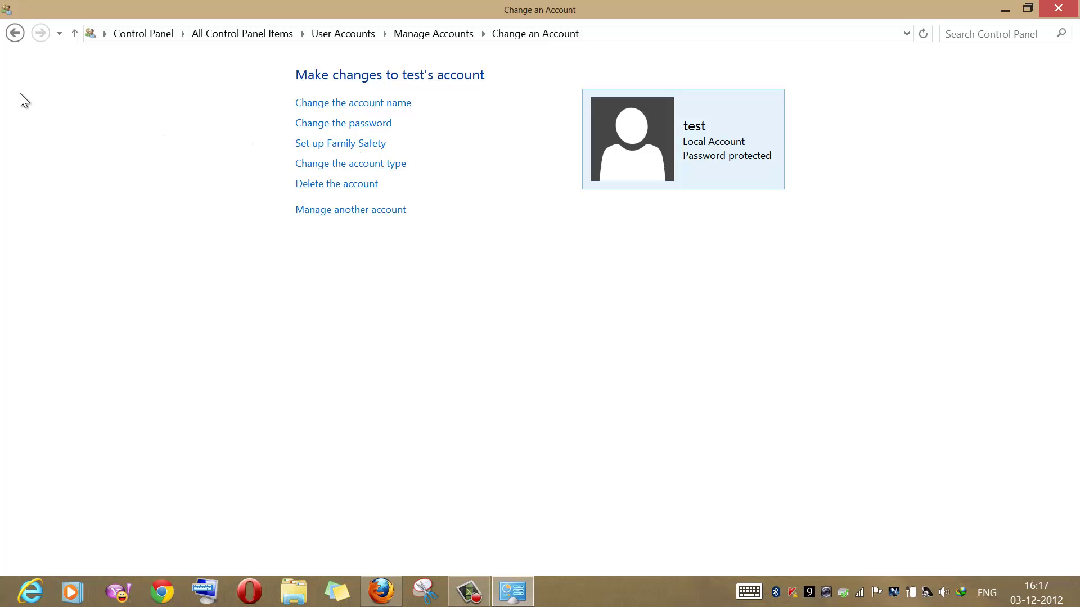
{"action": "left_click", "coordinate": [366, 184]}
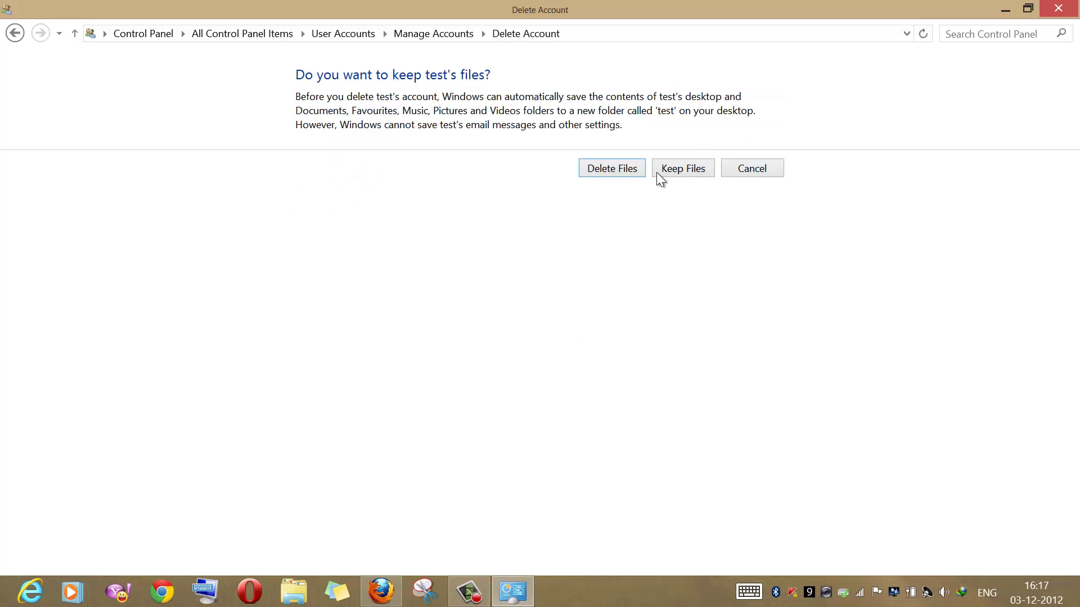
{"action": "left_click", "coordinate": [628, 167]}
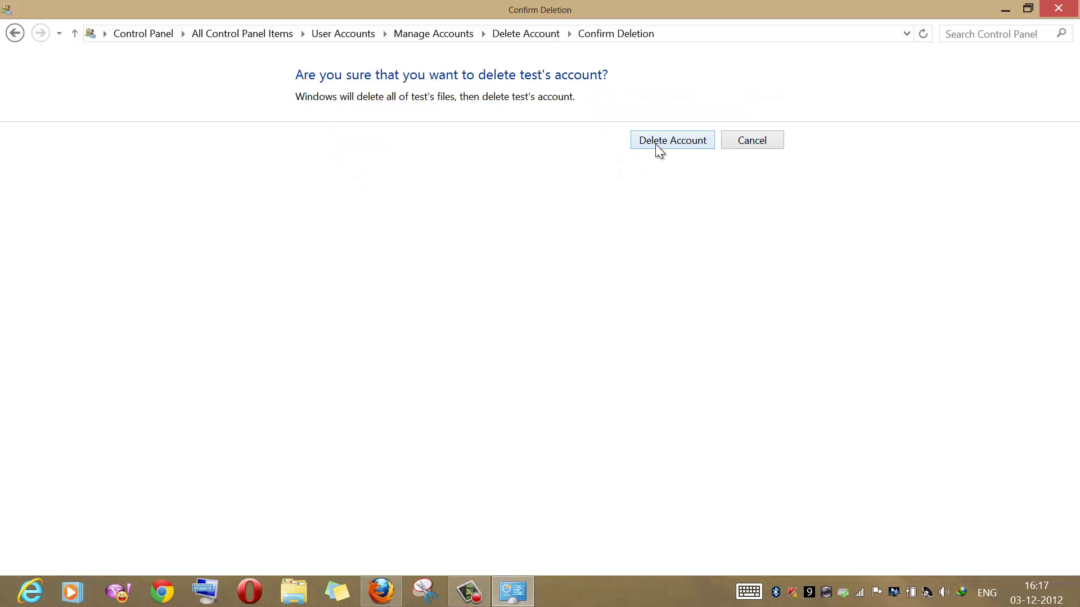
{"action": "left_click", "coordinate": [656, 144]}
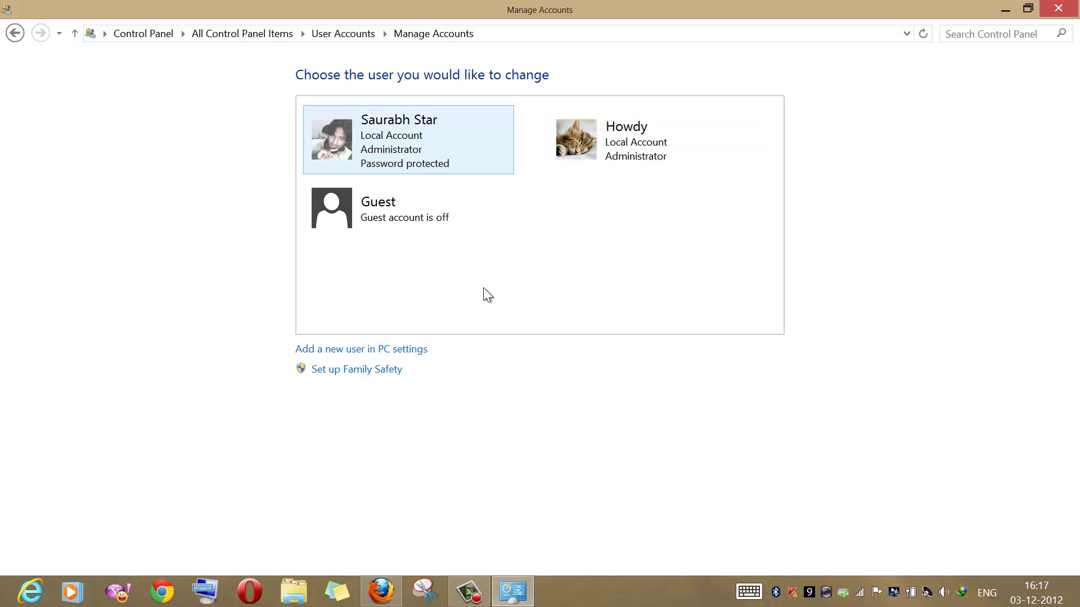
Return to the desktop and close the Manage Accounts window
{"action": "left_click", "coordinate": [413, 350]}
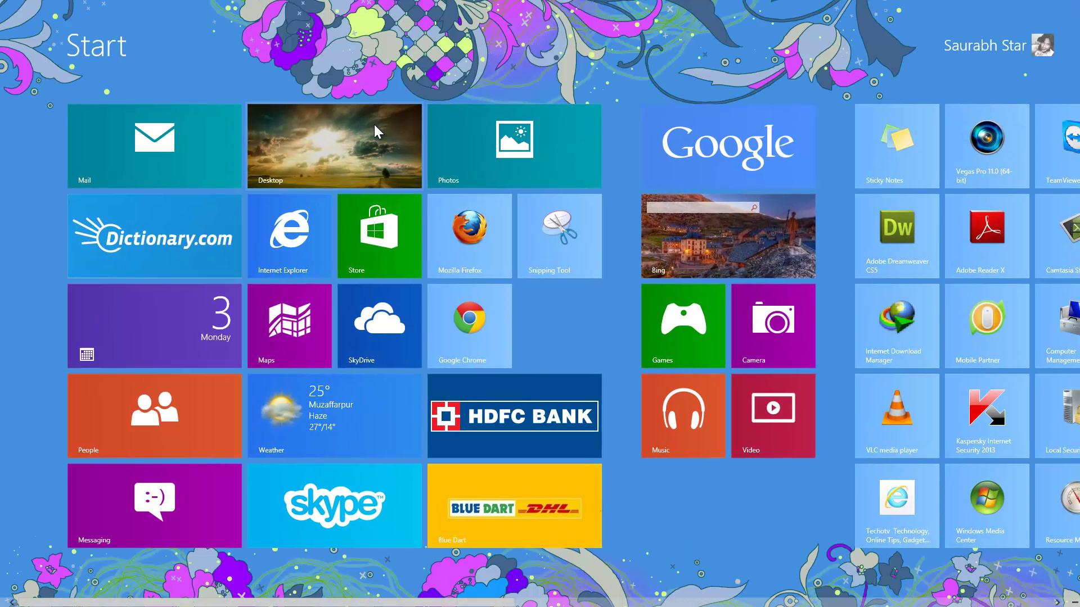
{"action": "left_click", "coordinate": [375, 127]}
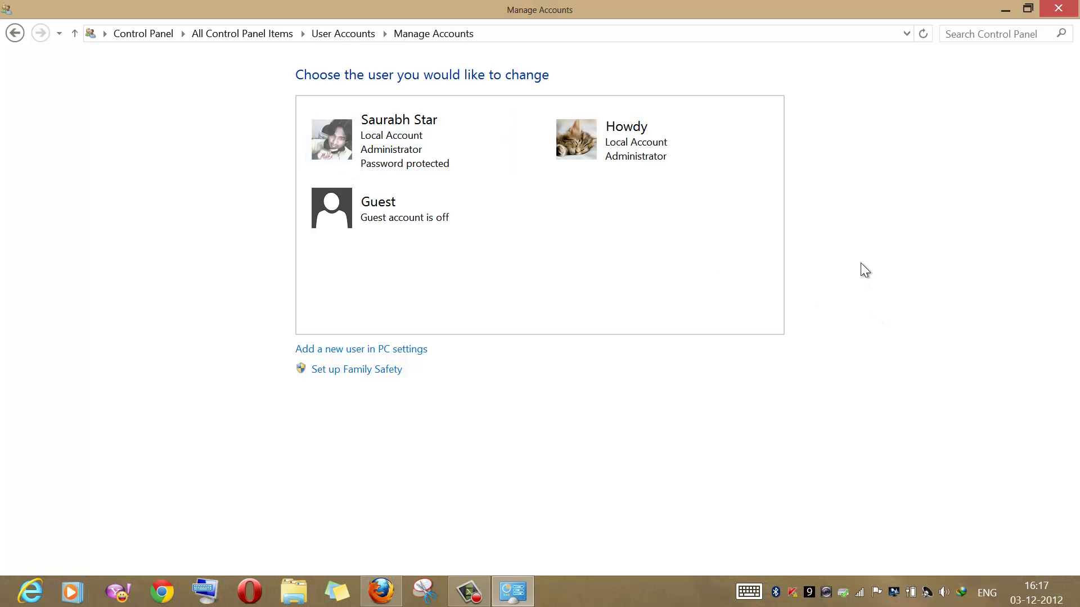
{"action": "left_click", "coordinate": [861, 263]}
{"action": "left_click", "coordinate": [1060, 13]}
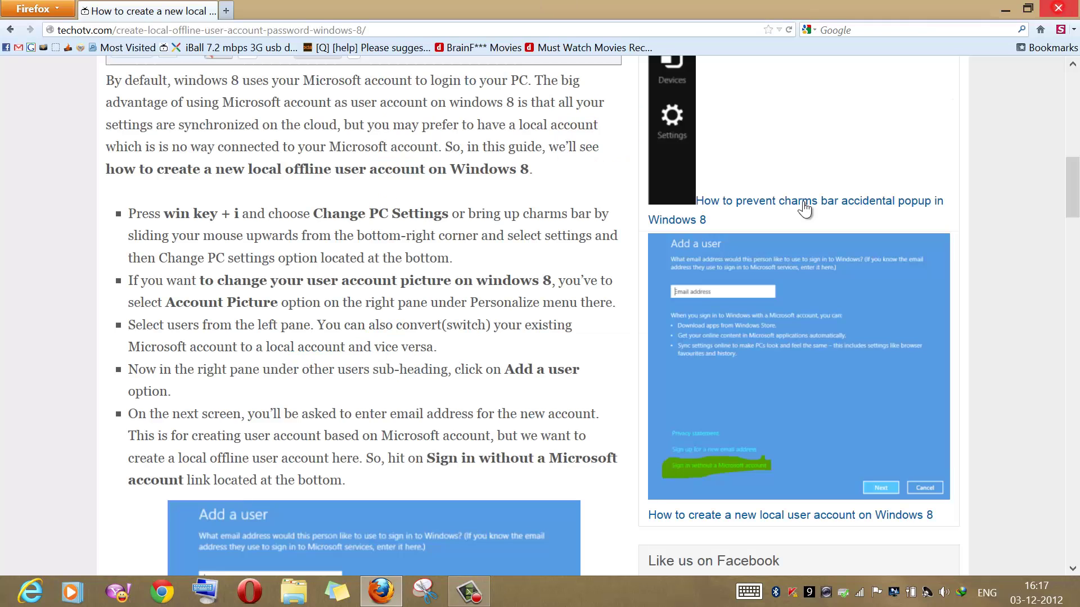